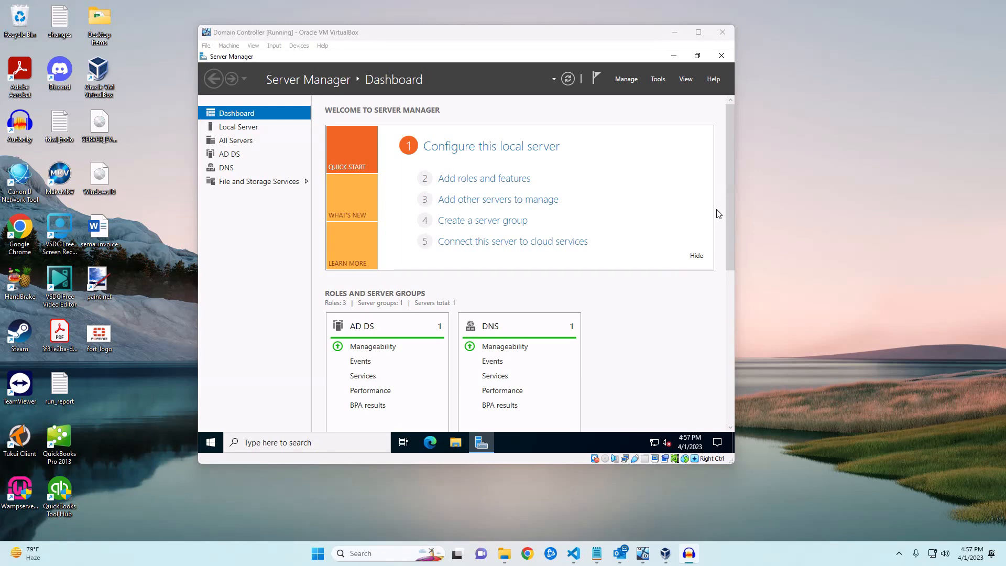
Open Group Policy Management and select the Default Domain Policy under the zonedforgeeks.local domain
{"action": "left_click", "coordinate": [657, 79]}
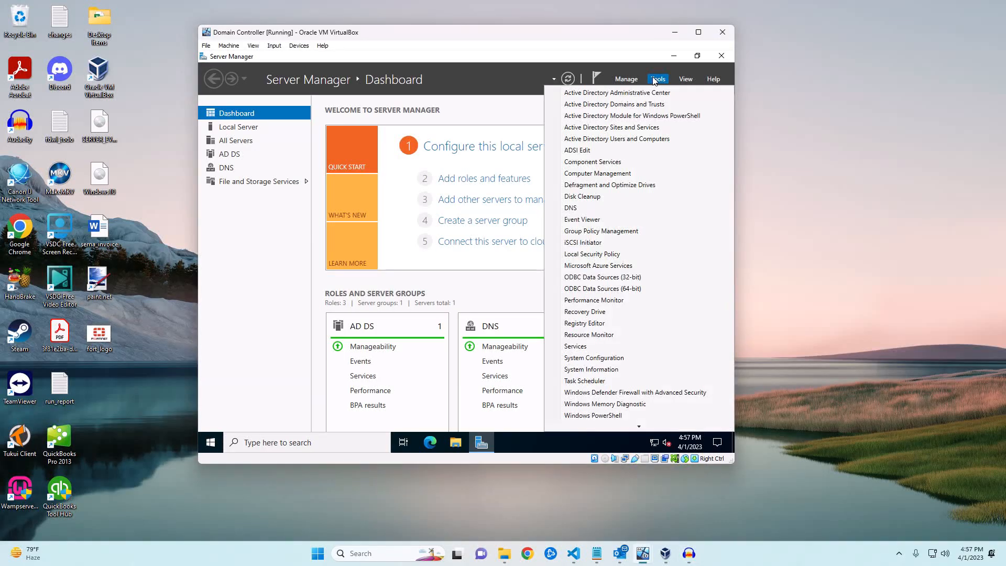
{"action": "left_click", "coordinate": [619, 231]}
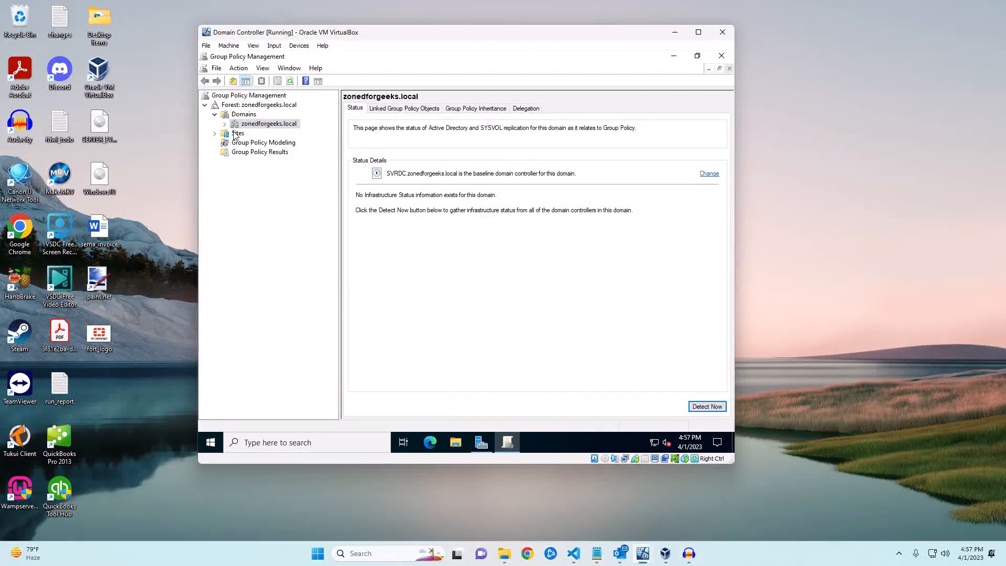
{"action": "left_click", "coordinate": [224, 124]}
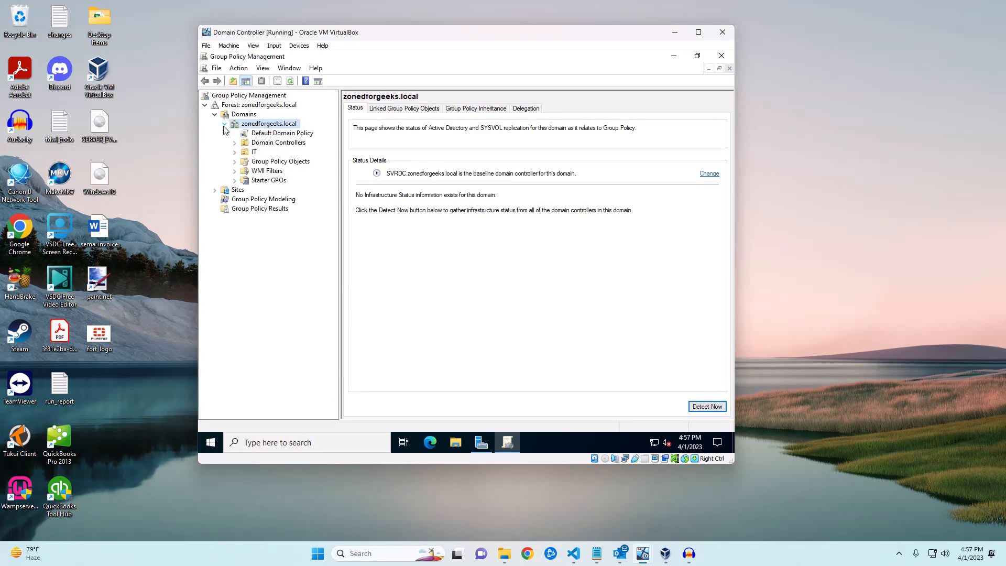
{"action": "left_click", "coordinate": [273, 136]}
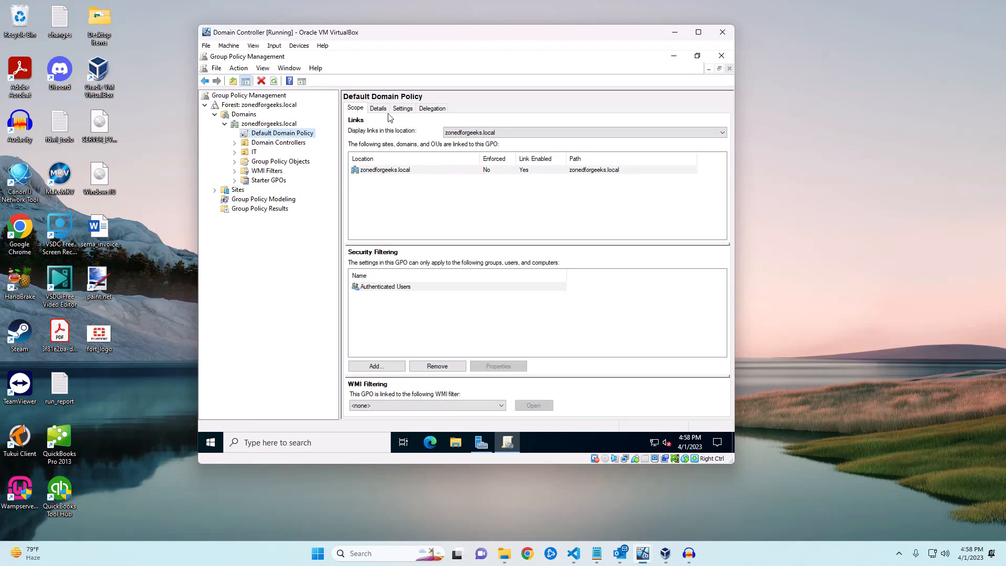
Review the Default Domain Policy's settings report, including its password, account lockout and Kerberos policies
{"action": "left_click", "coordinate": [404, 110]}
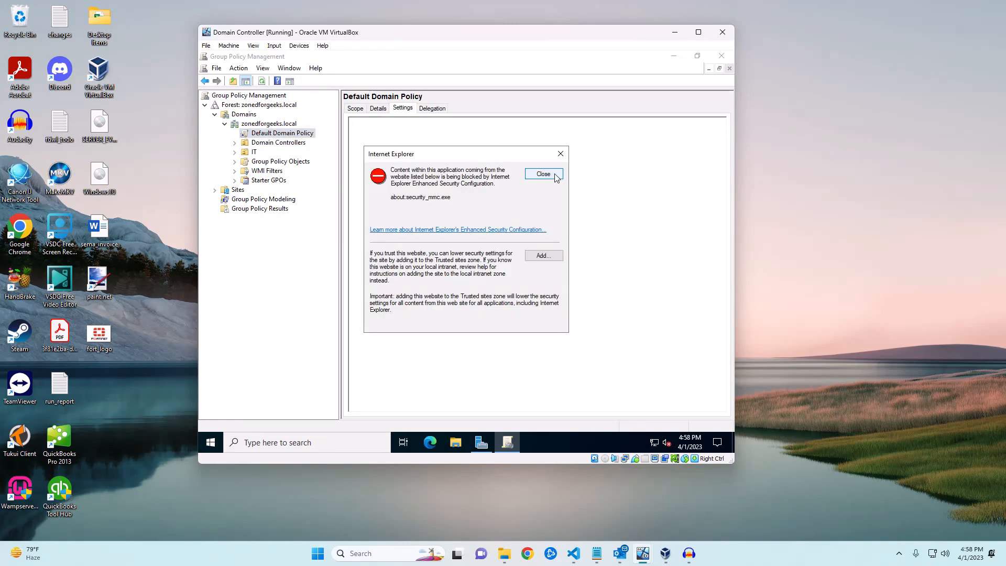
{"action": "left_click", "coordinate": [544, 175]}
{"action": "left_click_drag", "start_coordinate": [726, 152], "coordinate": [727, 273]}
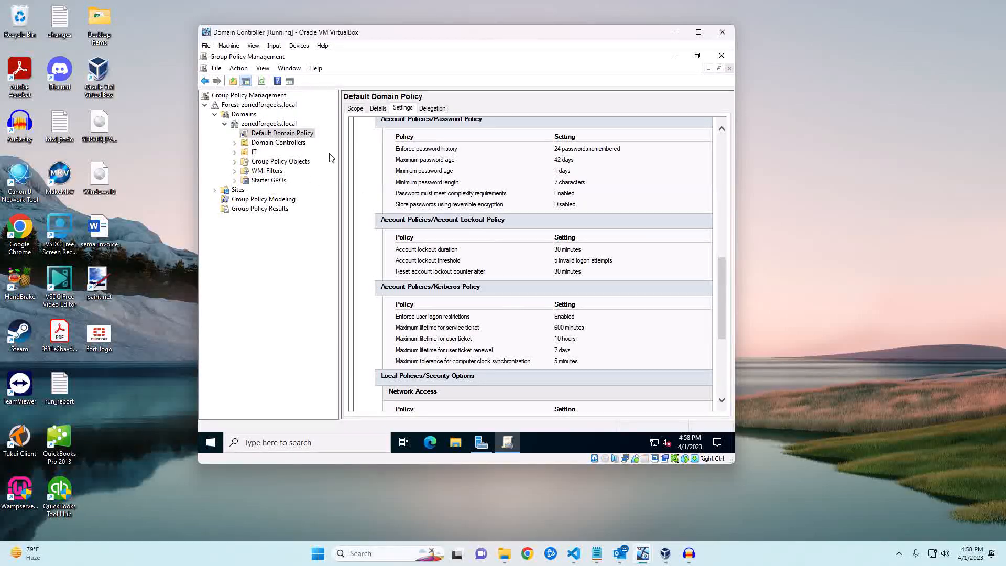
{"action": "scroll", "coordinate": [524, 205], "scroll_direction": "up", "scroll_amount": 5}
{"action": "scroll", "coordinate": [526, 205], "scroll_direction": "up", "scroll_amount": 5}
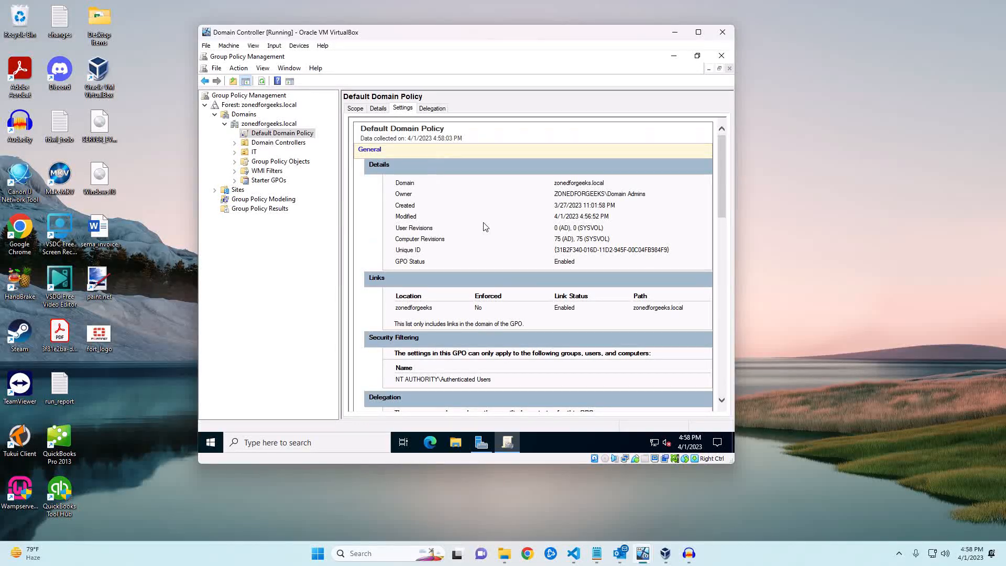
{"action": "scroll", "coordinate": [484, 226], "scroll_direction": "down", "scroll_amount": 10}
{"action": "scroll", "coordinate": [485, 226], "scroll_direction": "up", "scroll_amount": 9}
{"action": "scroll", "coordinate": [485, 226], "scroll_direction": "up", "scroll_amount": 1}
Open the Default Domain Policy for editing and show the Password Policy under the computer's Windows security settings, Account Policies
{"action": "right_click", "coordinate": [270, 134]}
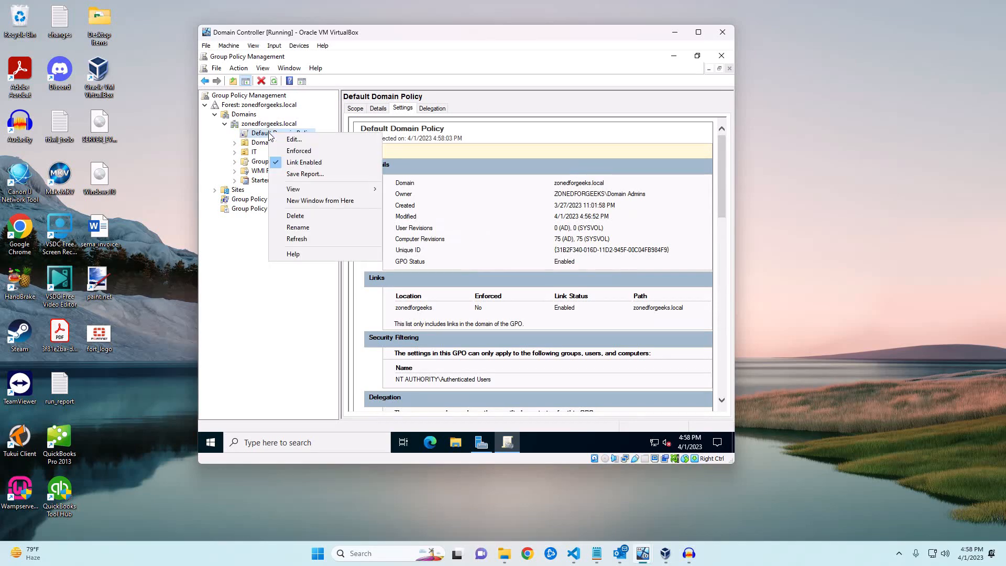
{"action": "left_click", "coordinate": [300, 140]}
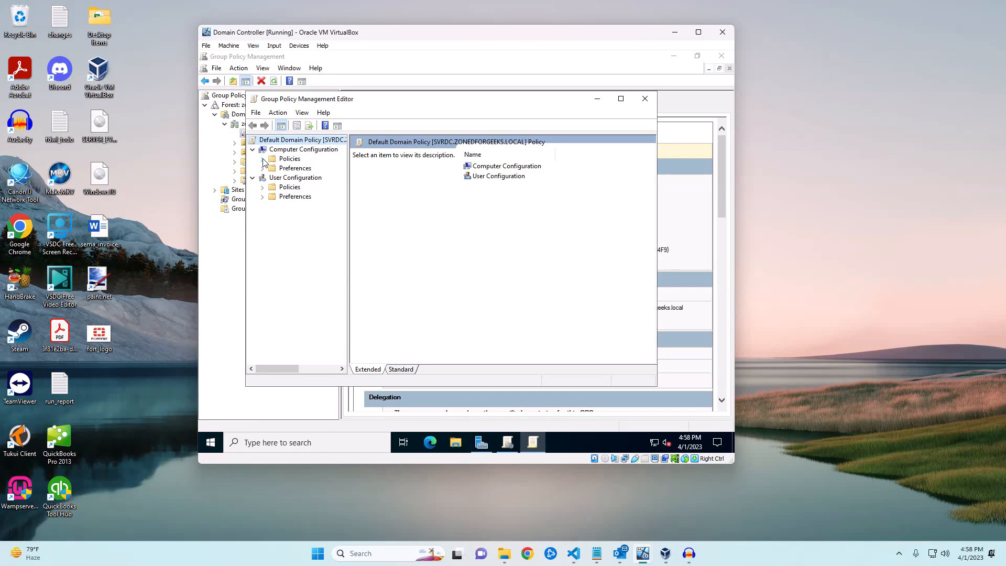
{"action": "left_click", "coordinate": [263, 159]}
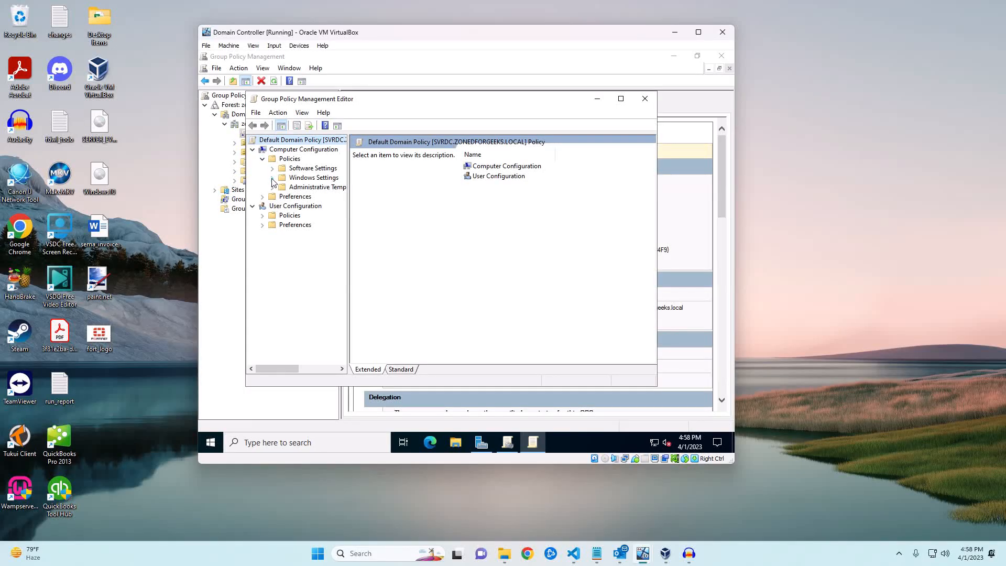
{"action": "left_click", "coordinate": [272, 179]}
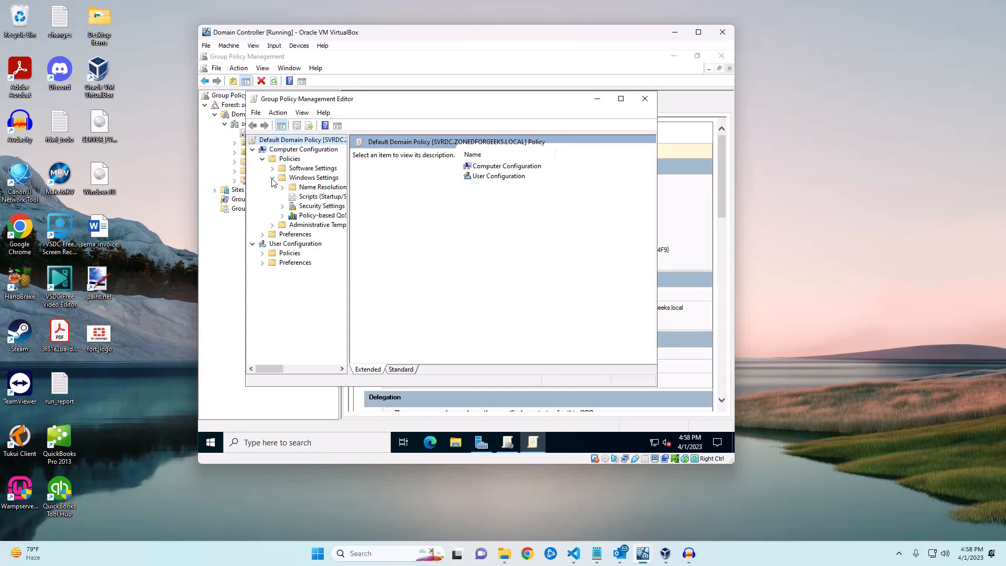
{"action": "left_click", "coordinate": [282, 206]}
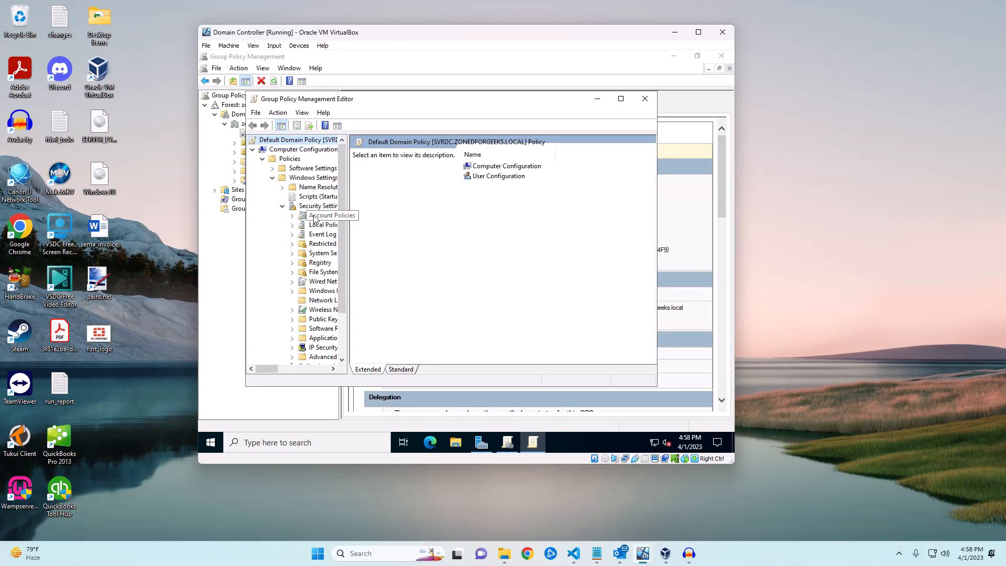
{"action": "left_click", "coordinate": [315, 217]}
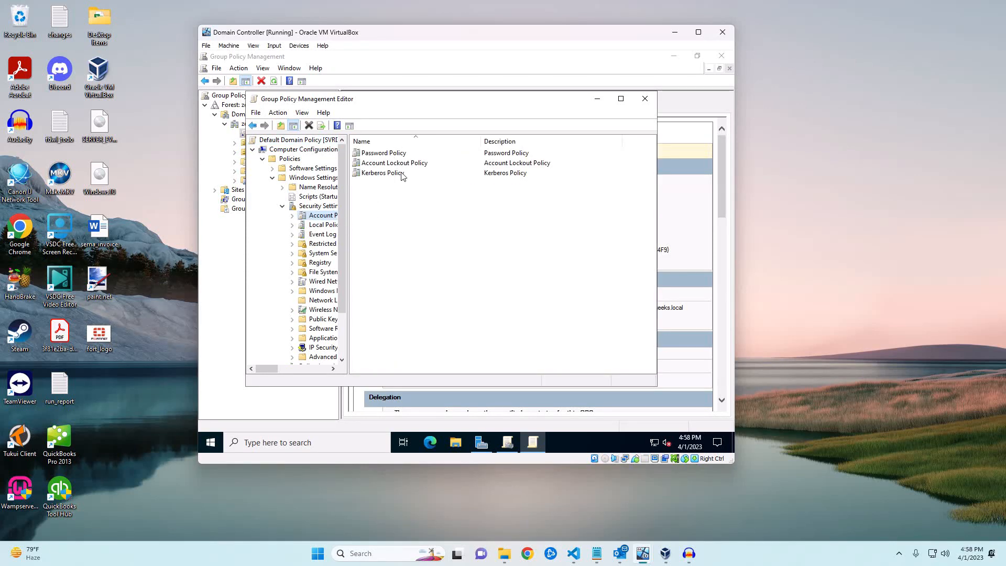
{"action": "double_click", "coordinate": [380, 154]}
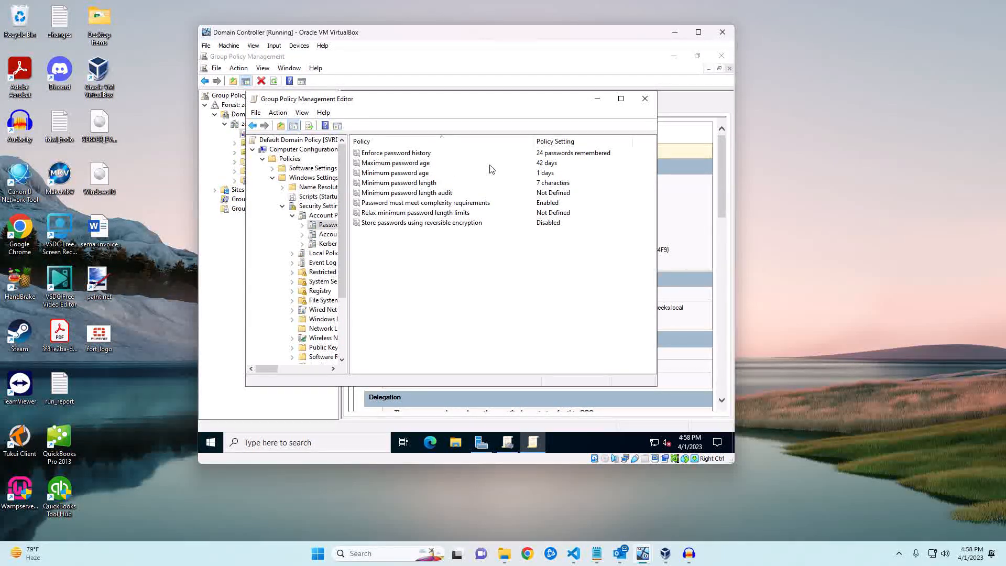
Read the explanation of Enforce password history and set it to 5 passwords remembered
{"action": "double_click", "coordinate": [397, 156]}
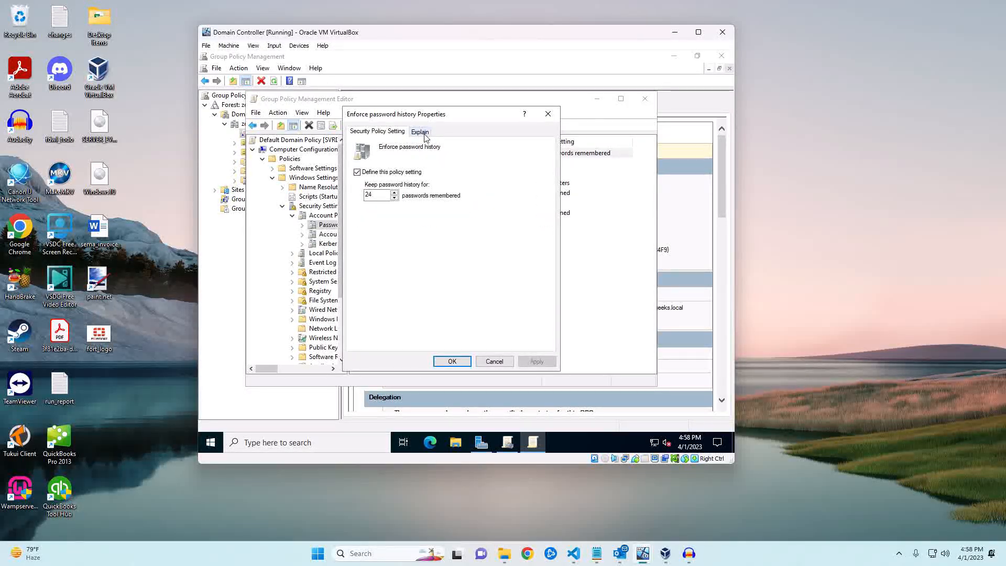
{"action": "left_click", "coordinate": [422, 133]}
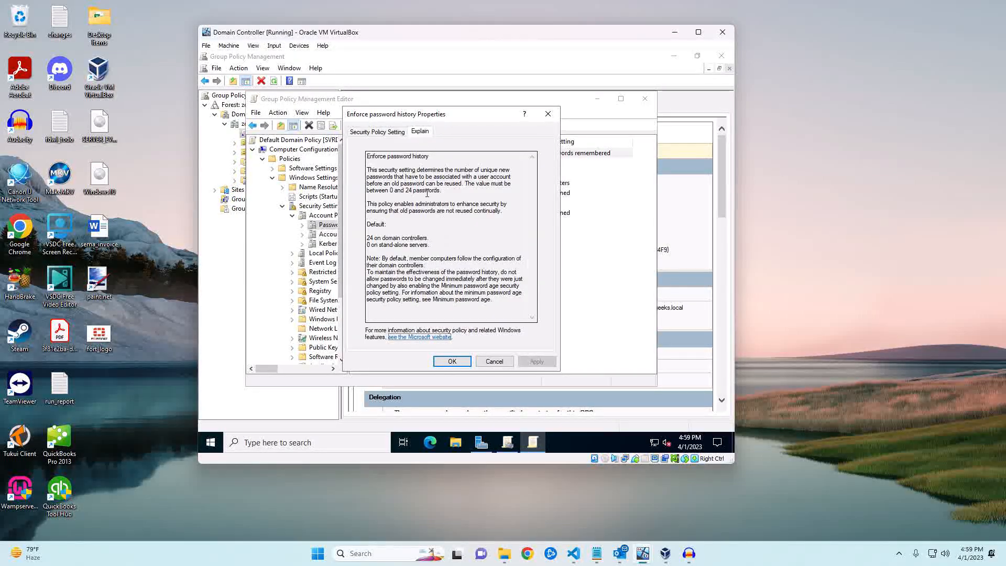
{"action": "left_click", "coordinate": [394, 133]}
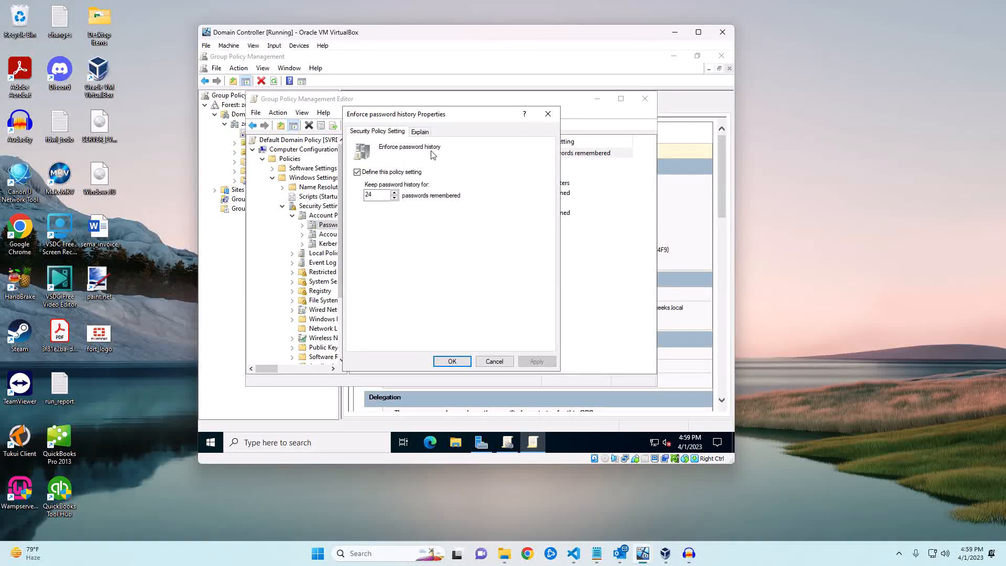
{"action": "double_click", "coordinate": [378, 197]}
{"action": "type", "text": "5"}
{"action": "left_click", "coordinate": [536, 362]}
{"action": "left_click", "coordinate": [450, 363]}
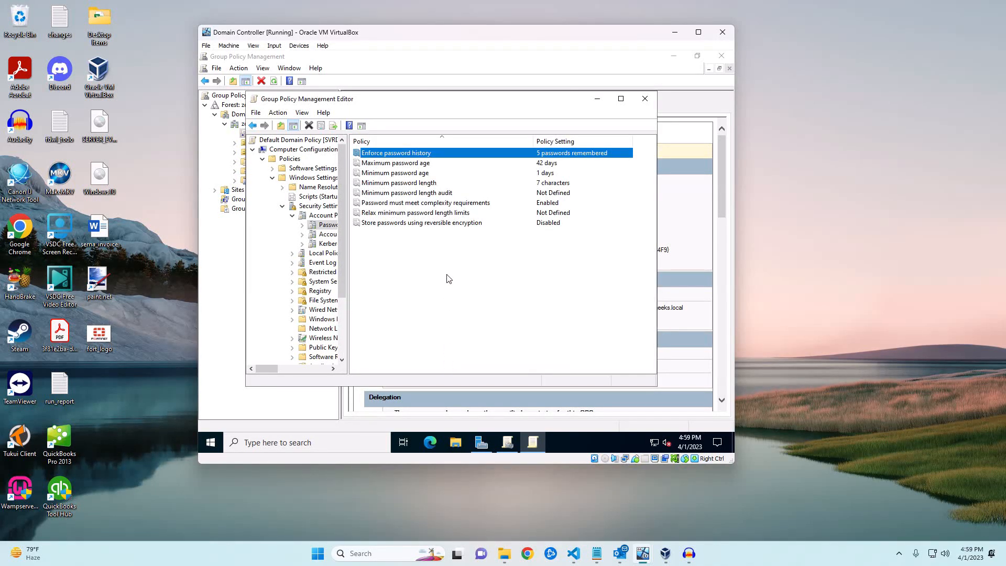
Set the Maximum password age policy so passwords expire in 60 days
{"action": "double_click", "coordinate": [414, 164]}
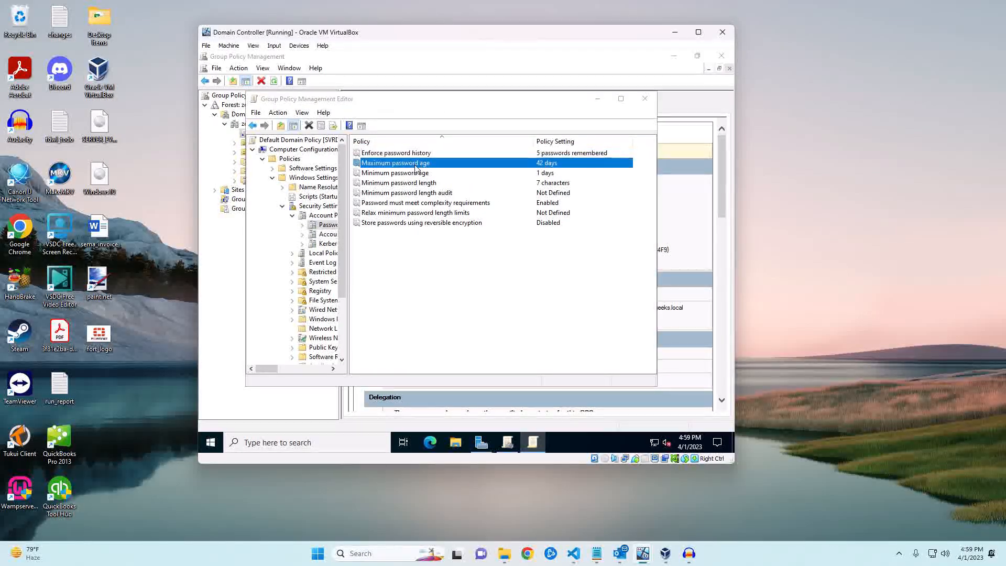
{"action": "double_click", "coordinate": [382, 198]}
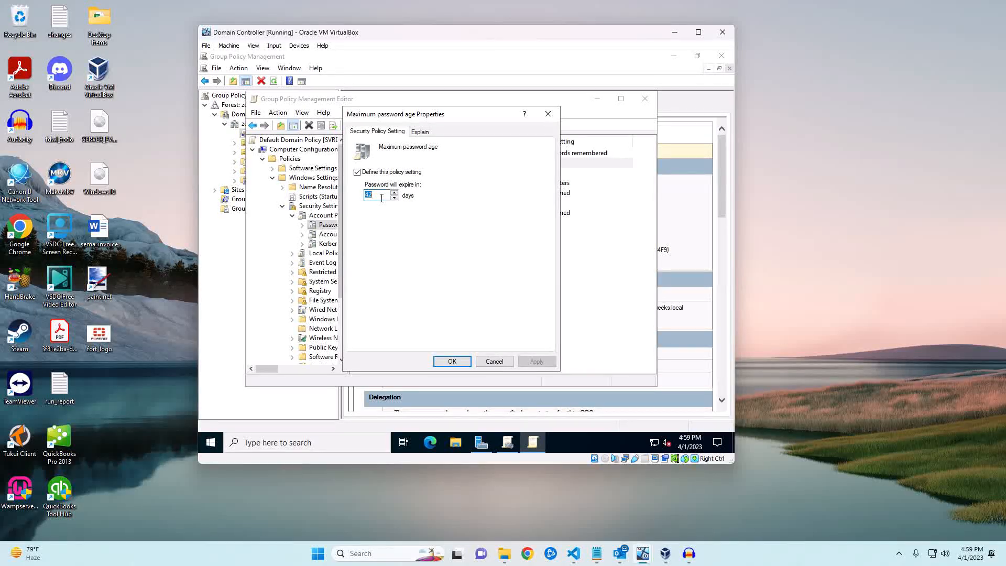
{"action": "type", "text": "60"}
{"action": "left_click", "coordinate": [537, 361]}
{"action": "left_click", "coordinate": [454, 361]}
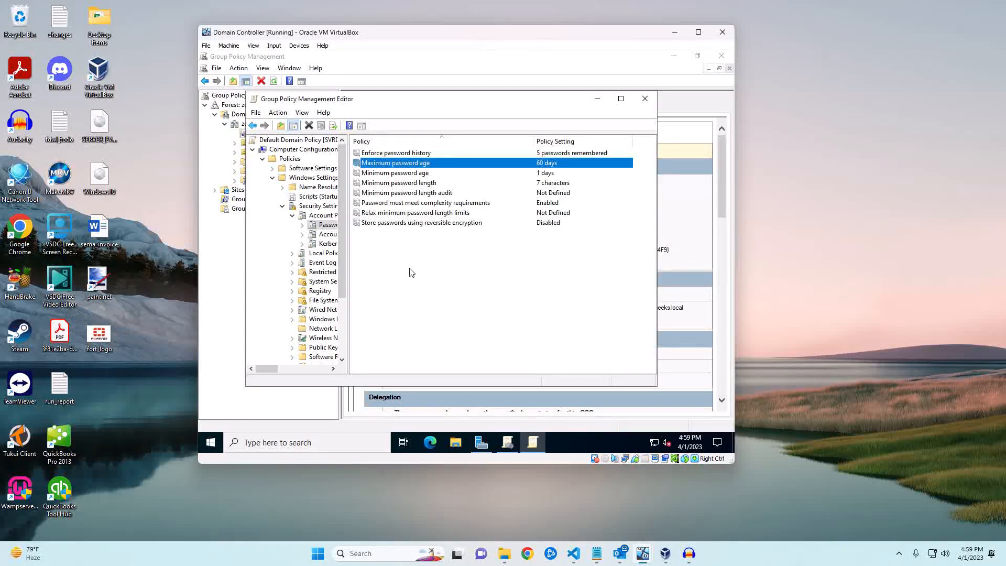
Check the Minimum password age policy and set the Minimum password length to 10 characters
{"action": "double_click", "coordinate": [409, 177]}
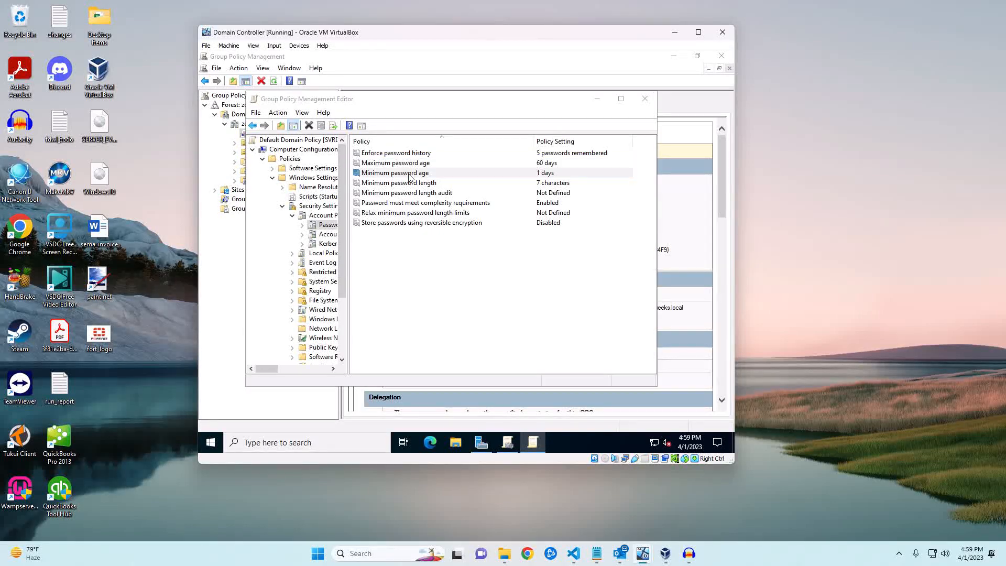
{"action": "left_click", "coordinate": [507, 360]}
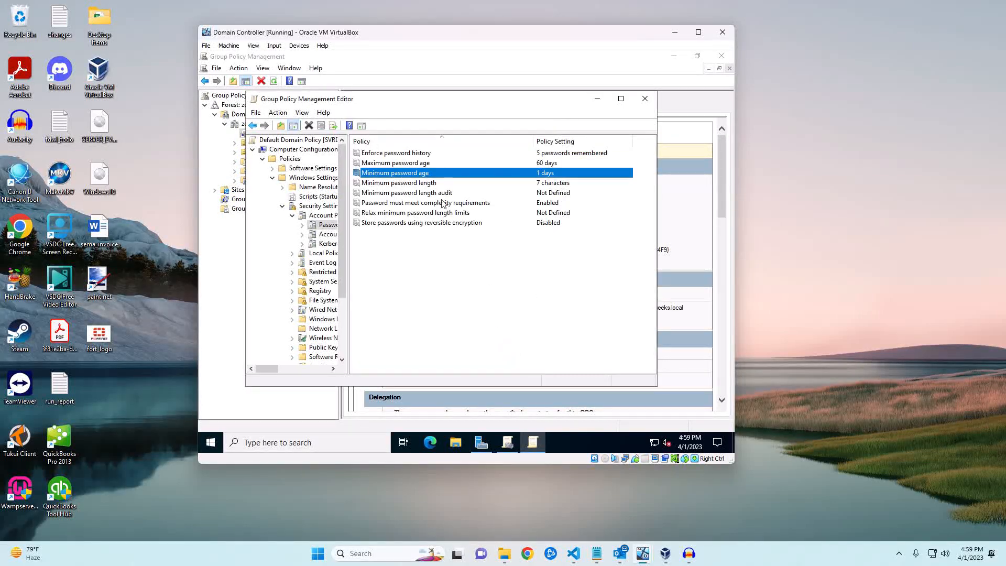
{"action": "double_click", "coordinate": [399, 183]}
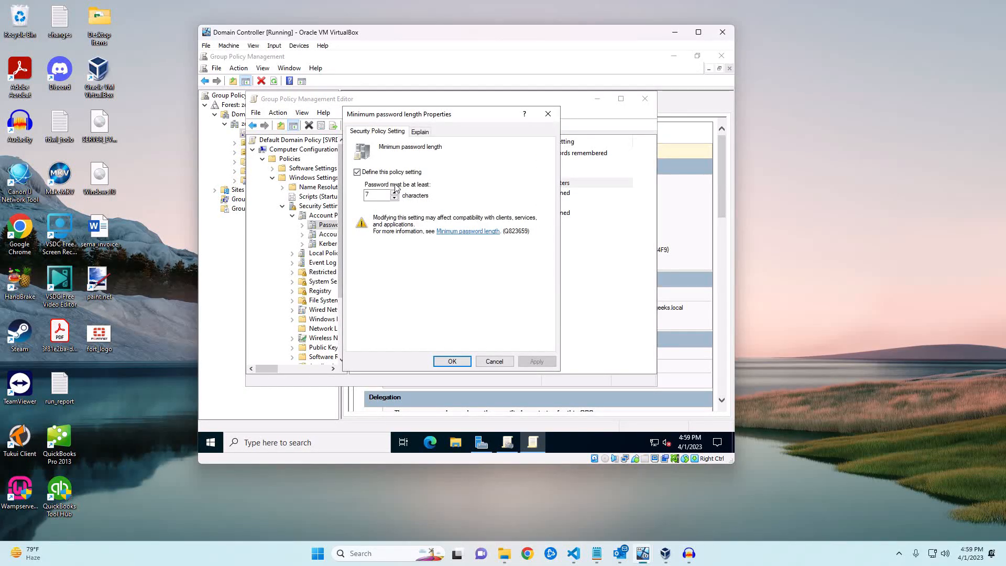
{"action": "type", "text": "1"}
{"action": "left_click", "coordinate": [534, 361]}
{"action": "left_click", "coordinate": [454, 362]}
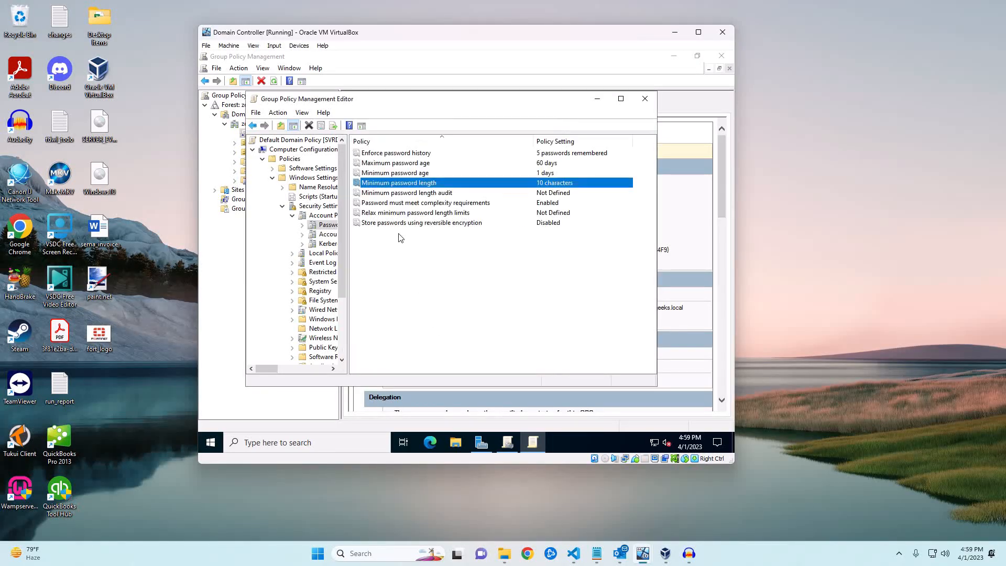
Read the explanation of the password complexity requirements policy and compare it with the other password policy settings
{"action": "double_click", "coordinate": [402, 204]}
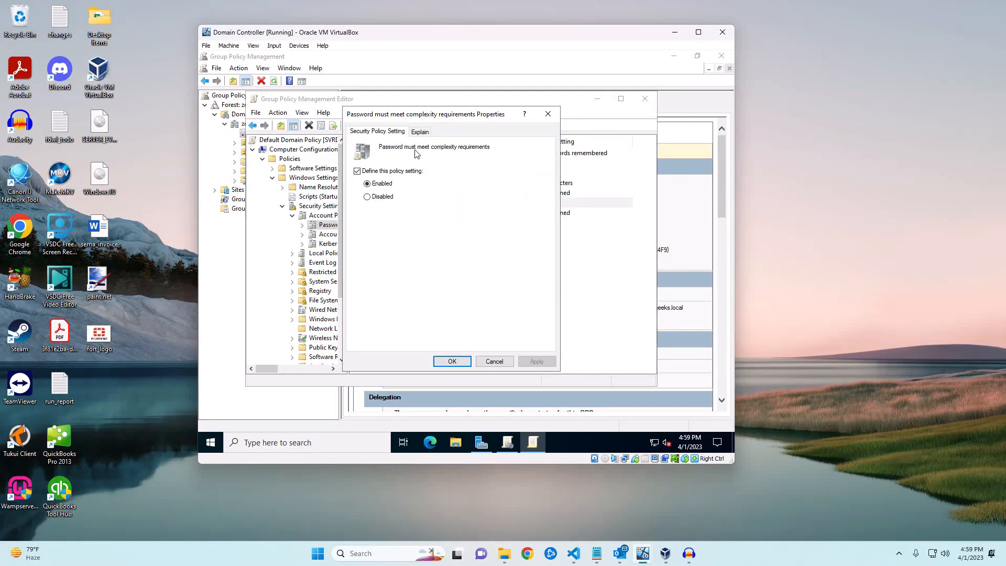
{"action": "left_click", "coordinate": [419, 132]}
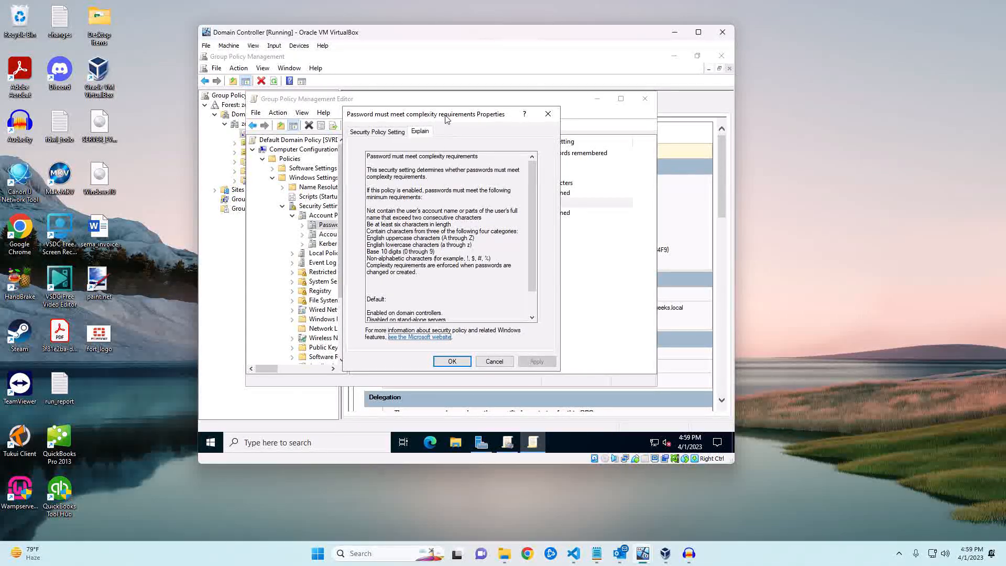
{"action": "left_click_drag", "start_coordinate": [447, 115], "coordinate": [464, 225]}
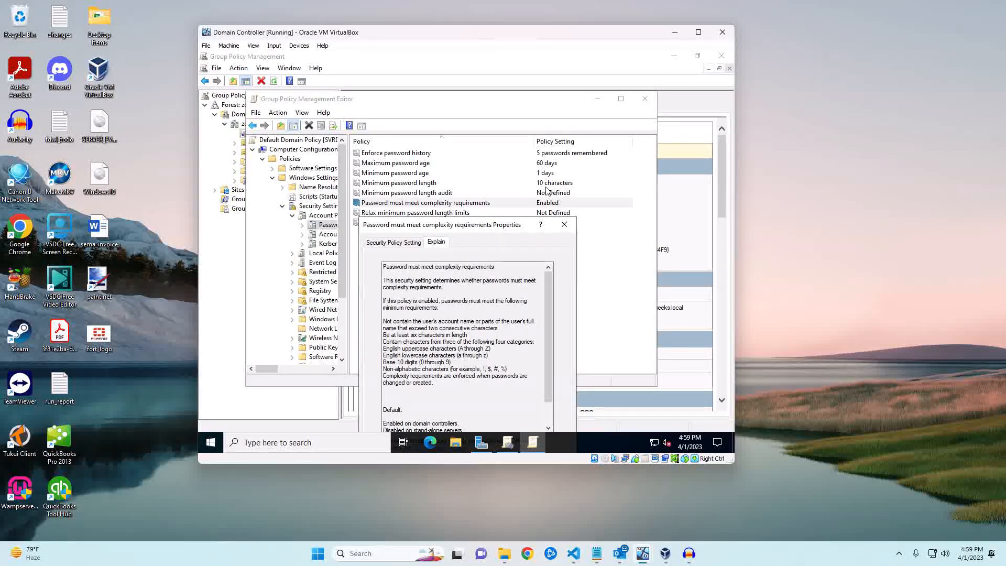
{"action": "left_click_drag", "start_coordinate": [525, 225], "coordinate": [528, 111]}
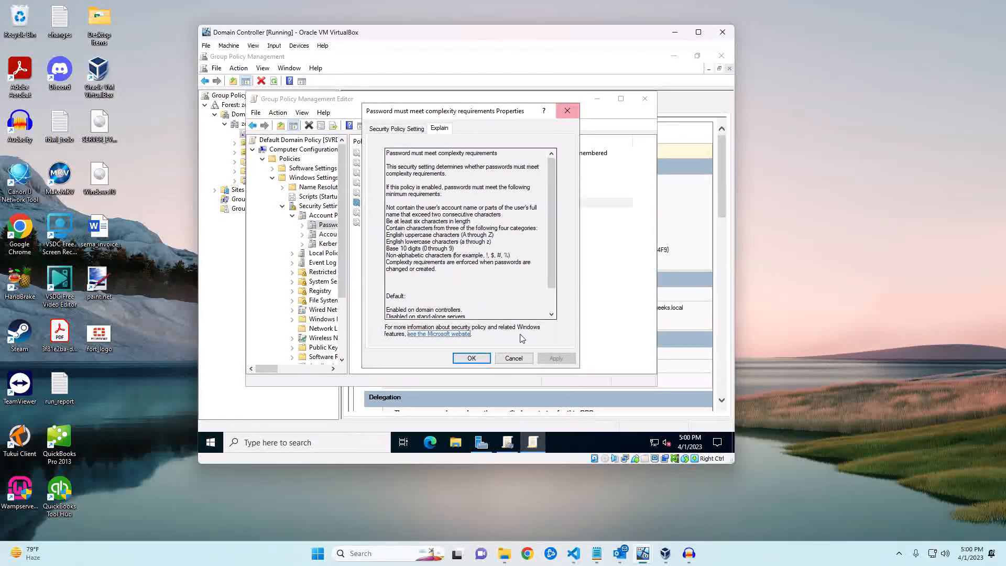
{"action": "left_click", "coordinate": [471, 359]}
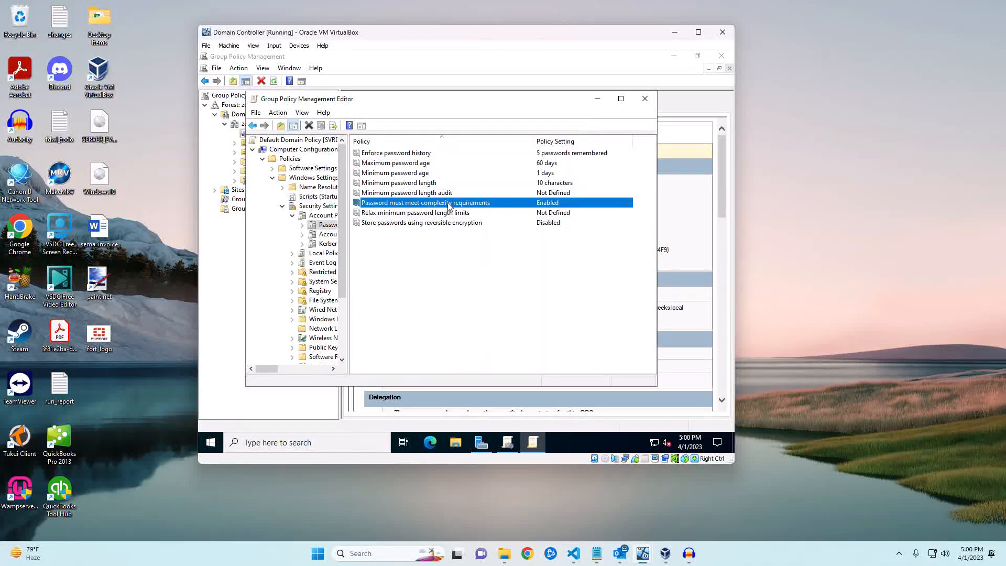
Review the Minimum password age policy's setting for how soon a password can be changed
{"action": "left_click", "coordinate": [393, 174]}
{"action": "double_click", "coordinate": [395, 177]}
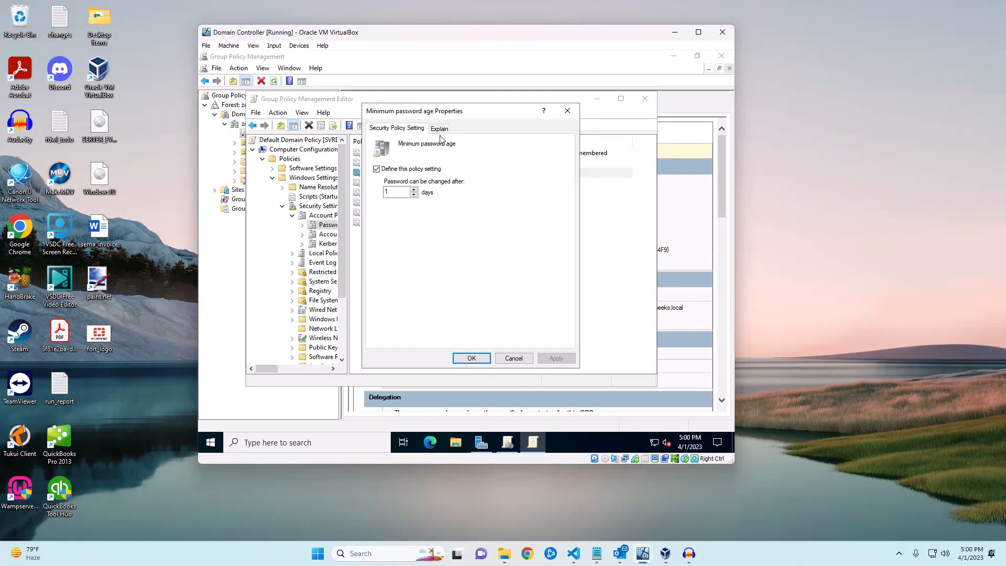
{"action": "left_click_drag", "start_coordinate": [442, 111], "coordinate": [485, 165]}
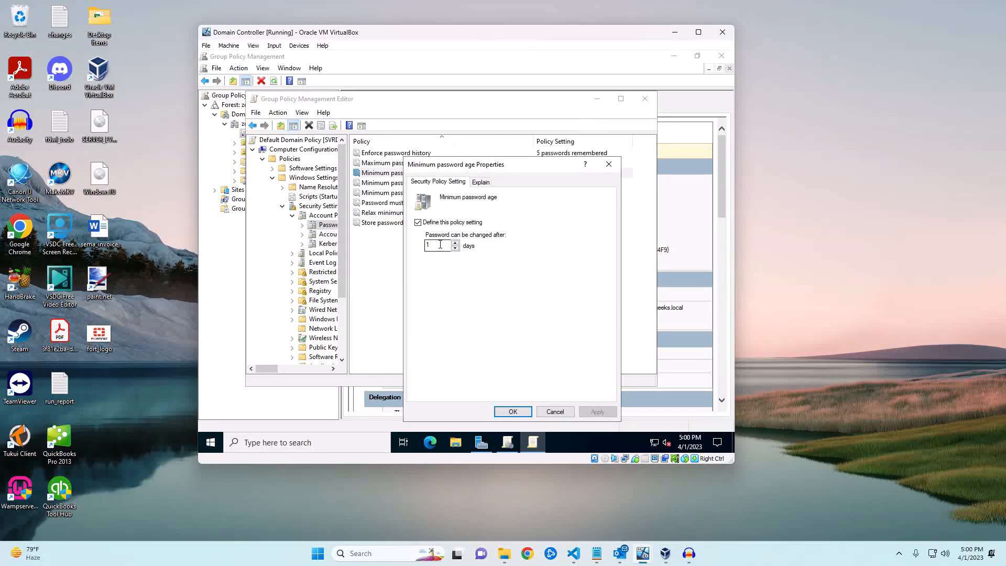
{"action": "left_click_drag", "start_coordinate": [527, 164], "coordinate": [519, 168]}
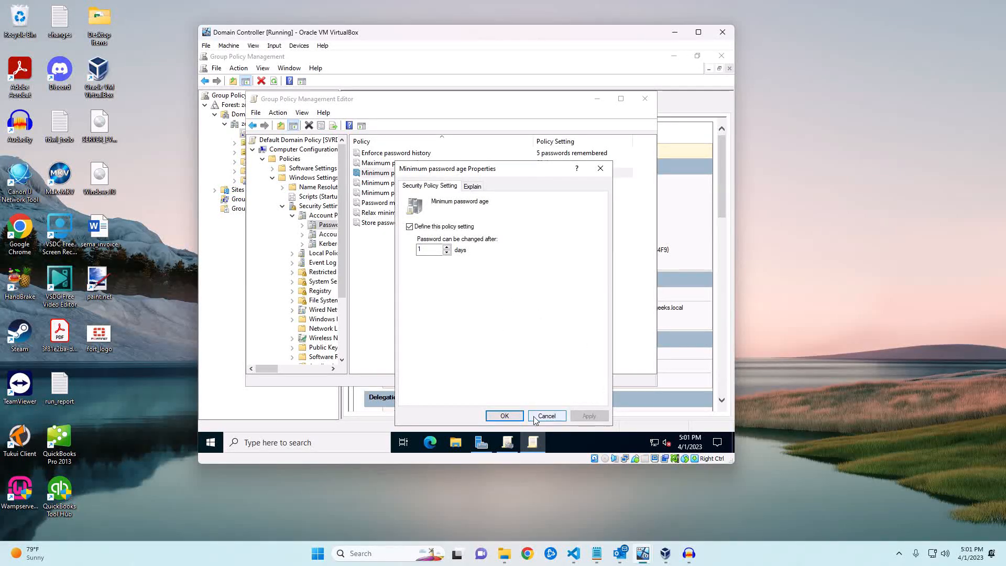
{"action": "left_click", "coordinate": [505, 416]}
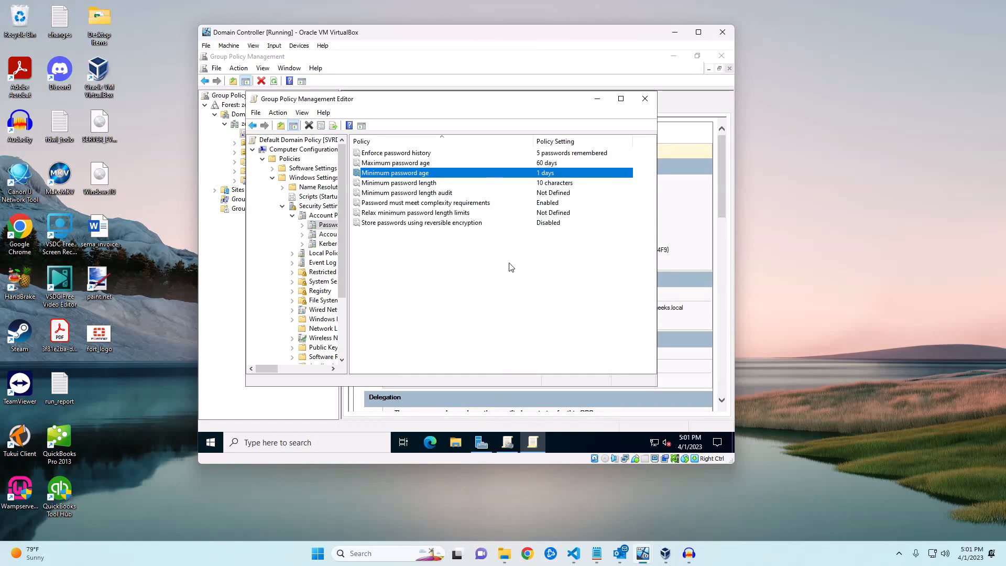
Review the Account lockout duration policy under Account Lockout Policy, and close the policy editor
{"action": "left_click", "coordinate": [326, 237]}
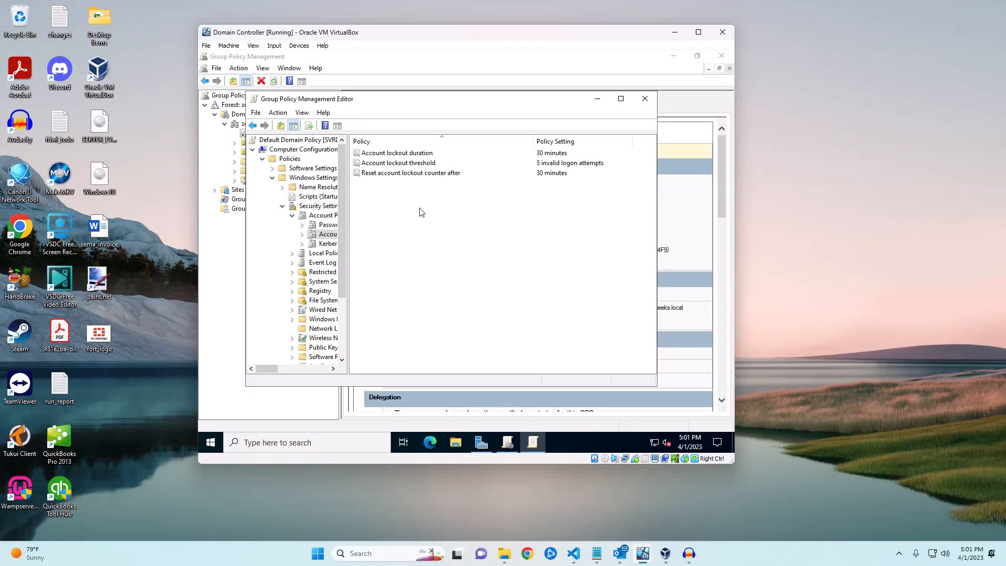
{"action": "double_click", "coordinate": [403, 155]}
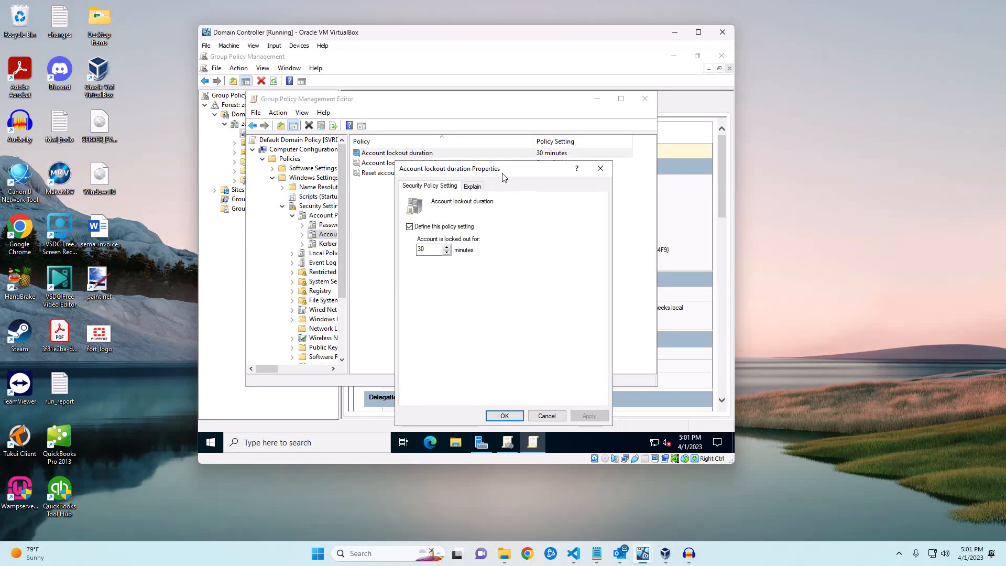
{"action": "left_click_drag", "start_coordinate": [524, 169], "coordinate": [518, 195]}
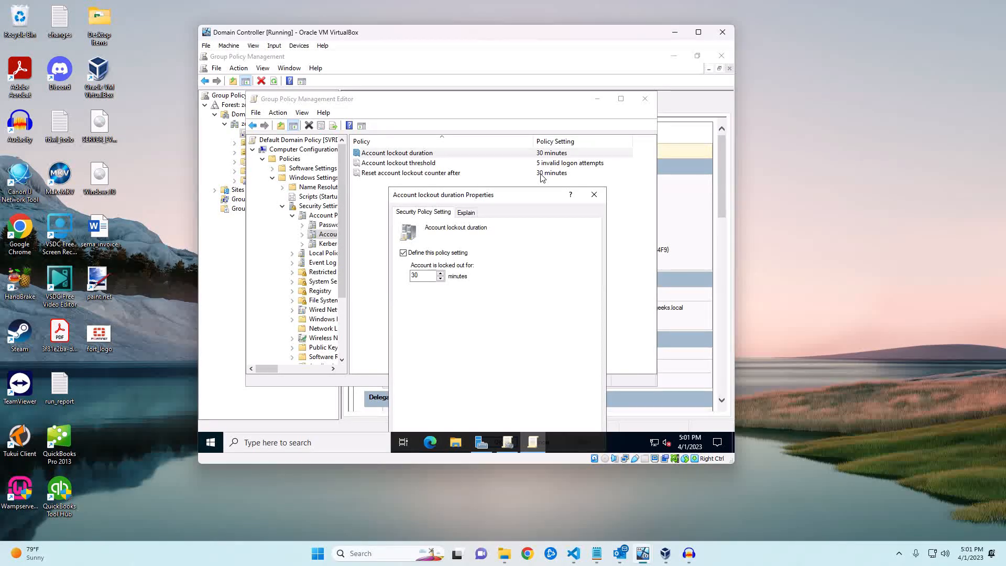
{"action": "left_click", "coordinate": [594, 197]}
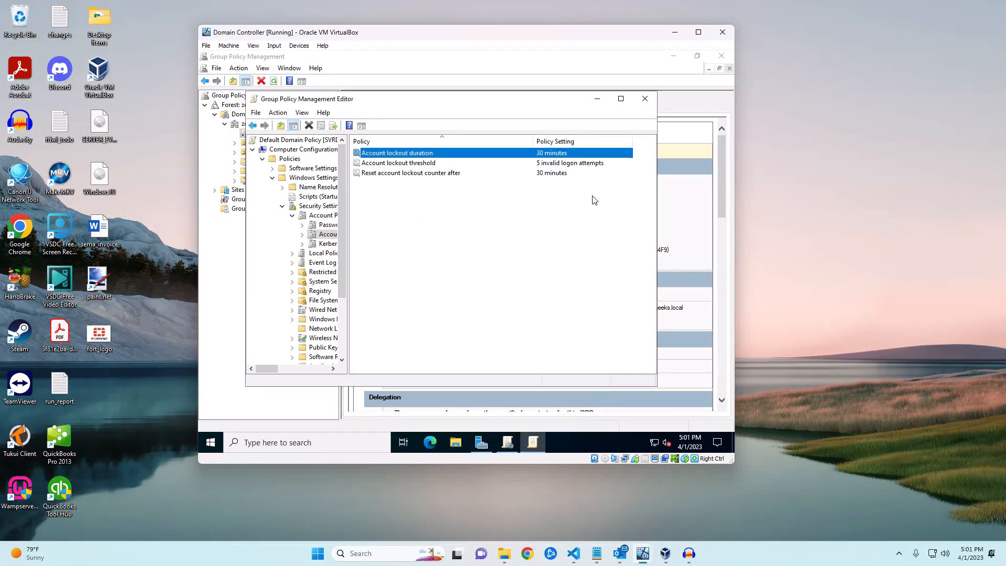
{"action": "left_click", "coordinate": [647, 103]}
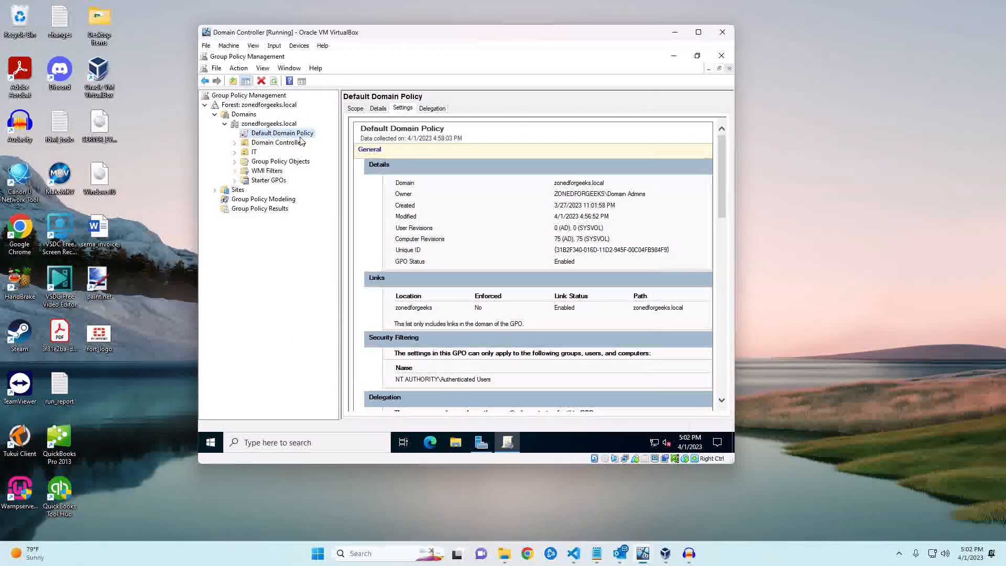
Refresh the Default Domain Policy's settings report and check its password and account lockout policy entries
{"action": "left_click", "coordinate": [270, 136]}
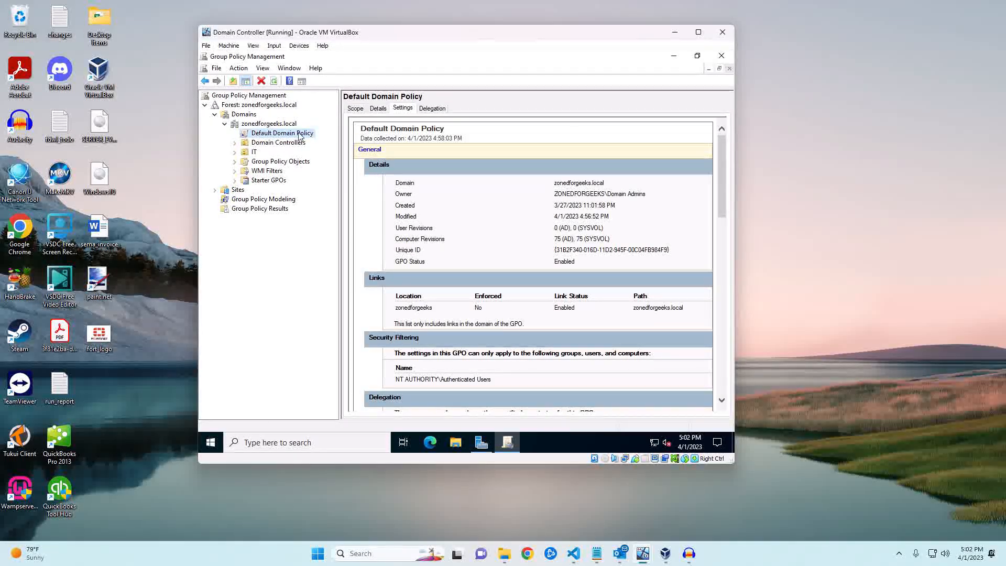
{"action": "right_click", "coordinate": [576, 156]}
{"action": "left_click", "coordinate": [609, 227]}
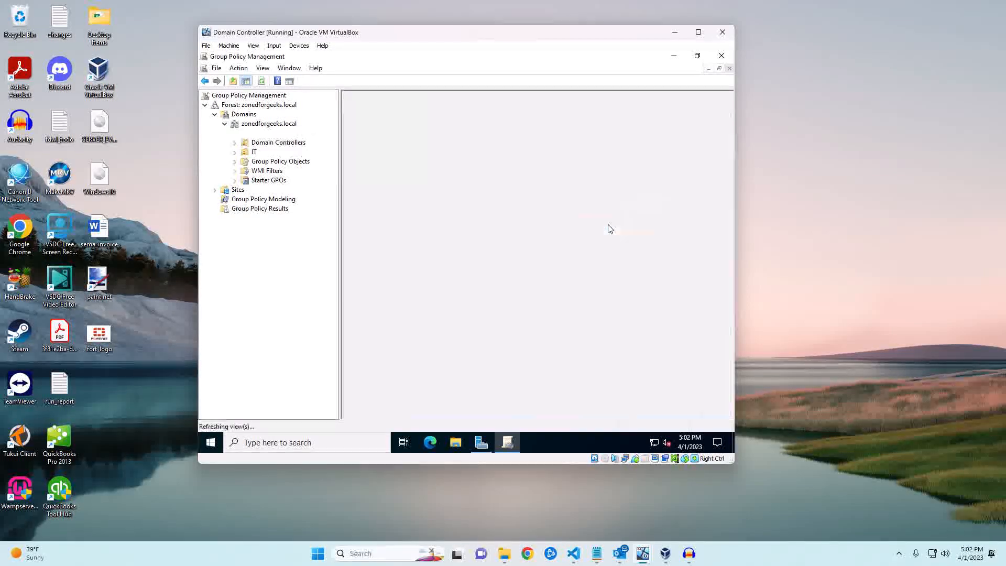
{"action": "left_click", "coordinate": [551, 178]}
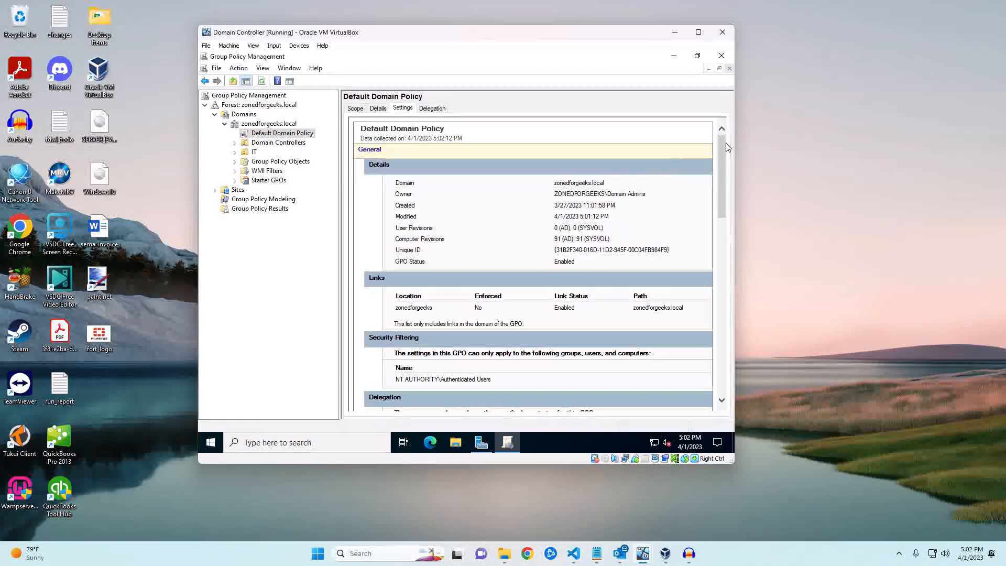
{"action": "left_click_drag", "start_coordinate": [719, 150], "coordinate": [731, 260]}
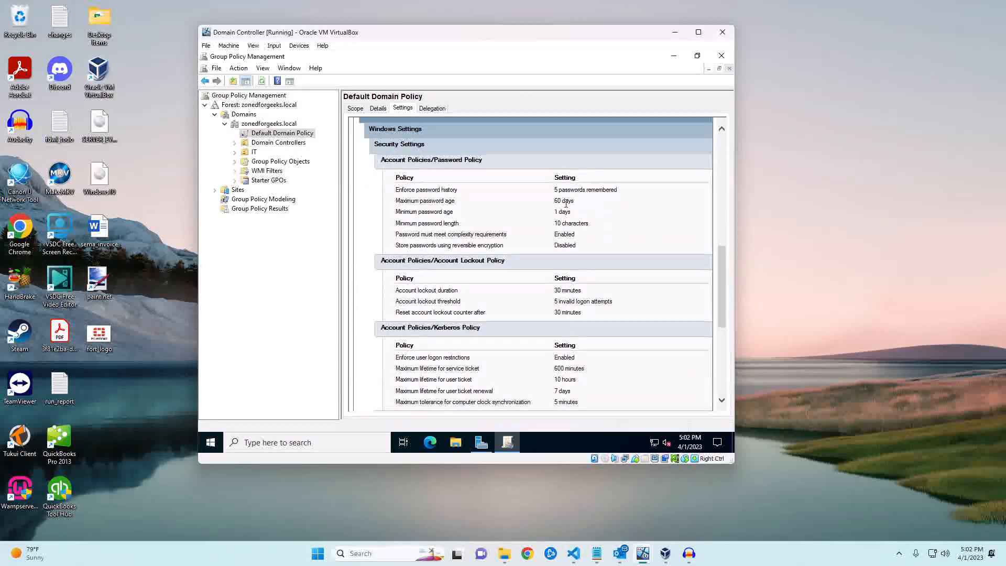
{"action": "left_click_drag", "start_coordinate": [722, 266], "coordinate": [708, 149]}
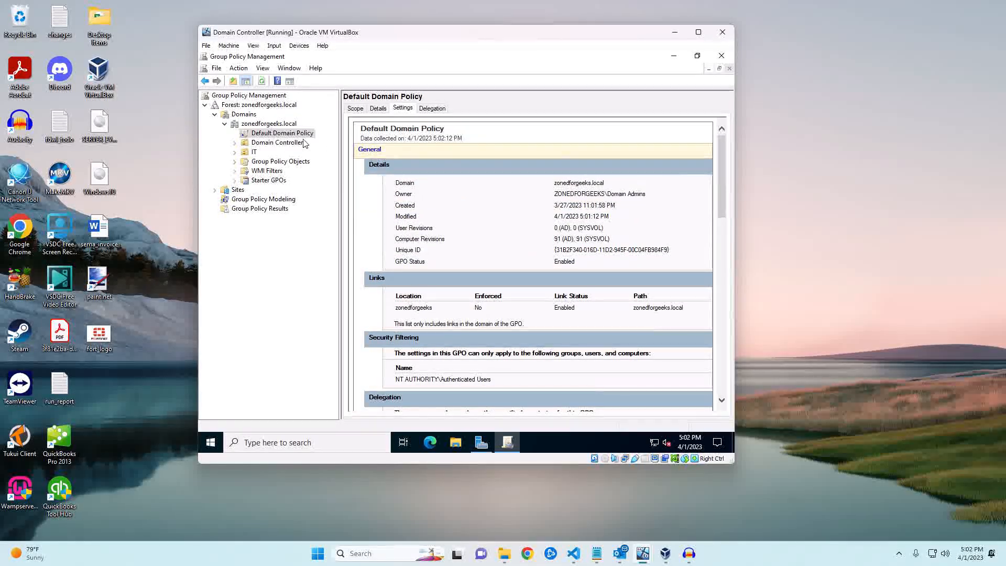